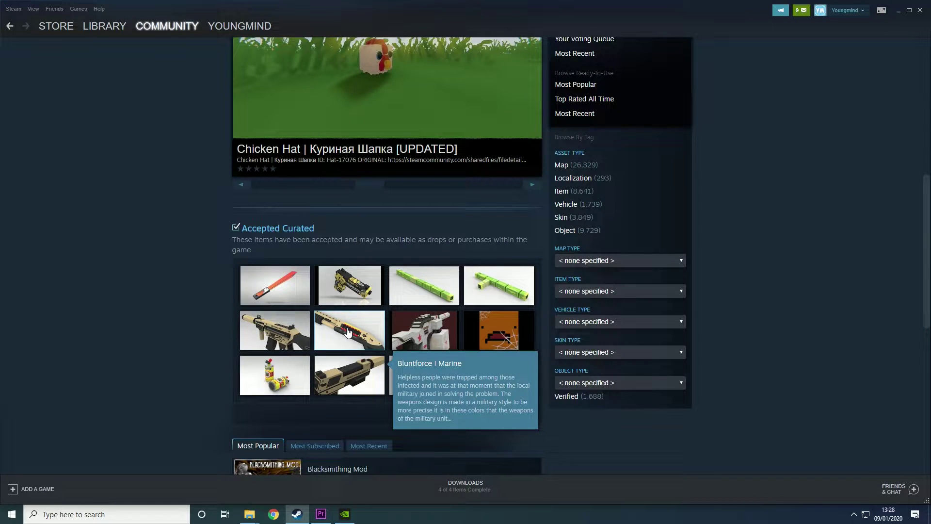
# - Browse the Unturned Workshop's Most Popular mods, then select the Unturned Rocket Server folder on the desktop
pyautogui.scroll(8, 347, 332)
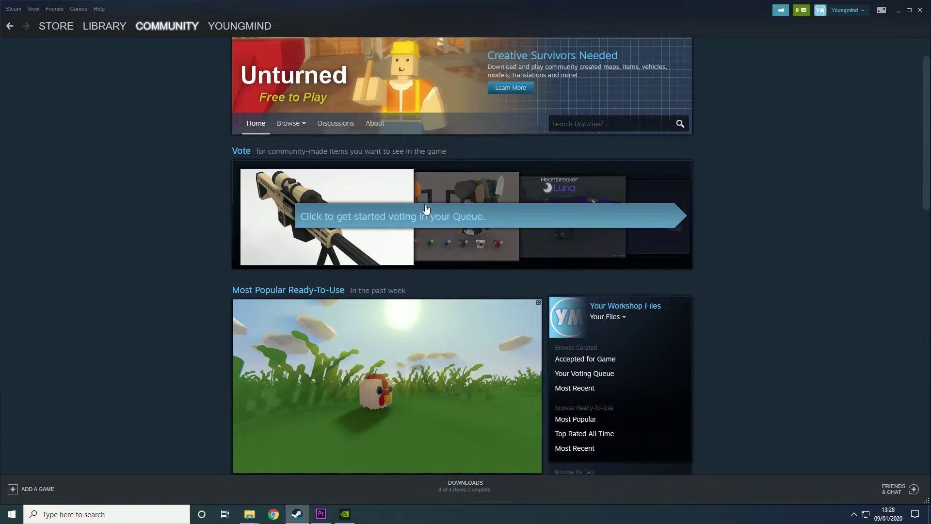
pyautogui.scroll(-3, 509, 232)
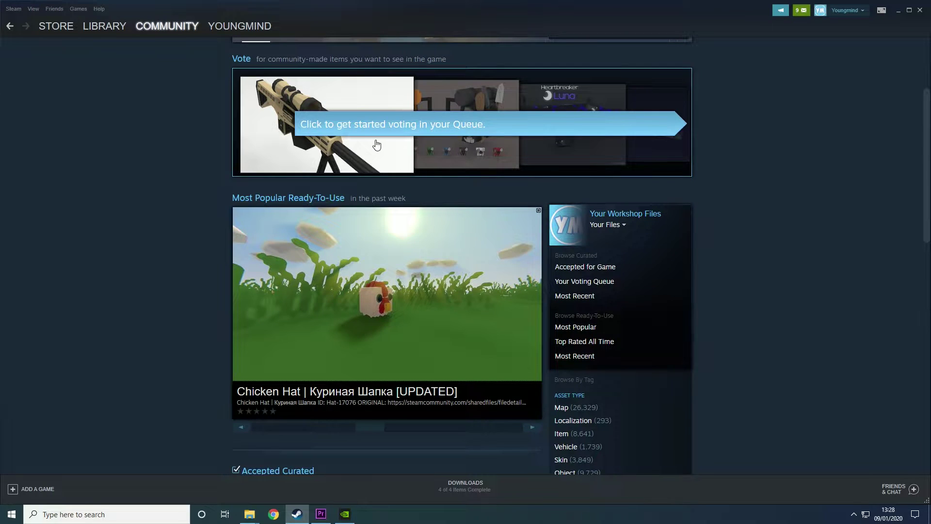
pyautogui.scroll(-2, 424, 206)
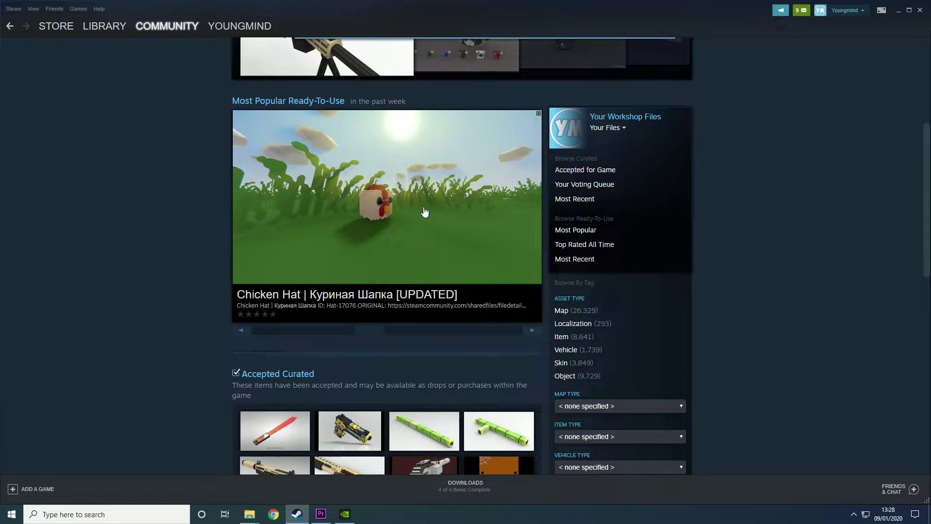
pyautogui.scroll(-10, 424, 212)
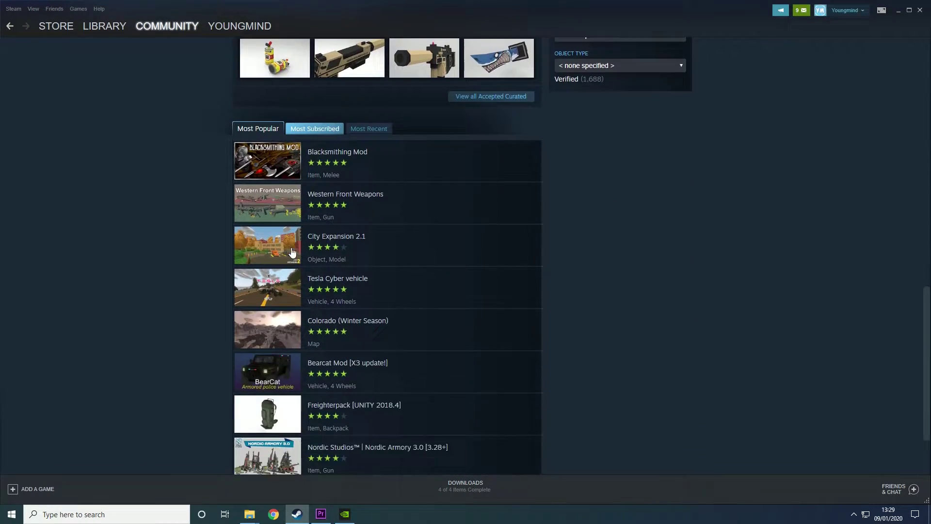
pyautogui.scroll(-2, 298, 213)
pyautogui.scroll(2, 305, 176)
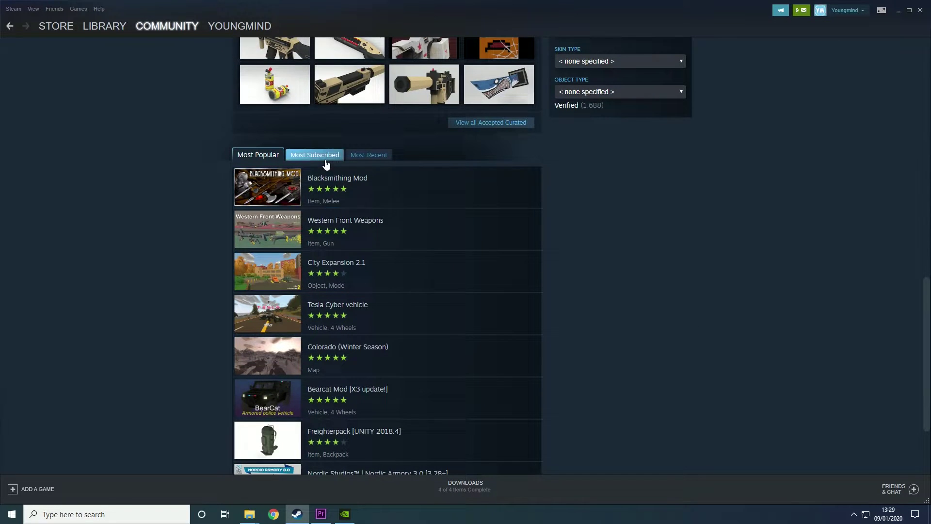
pyautogui.scroll(-3, 328, 241)
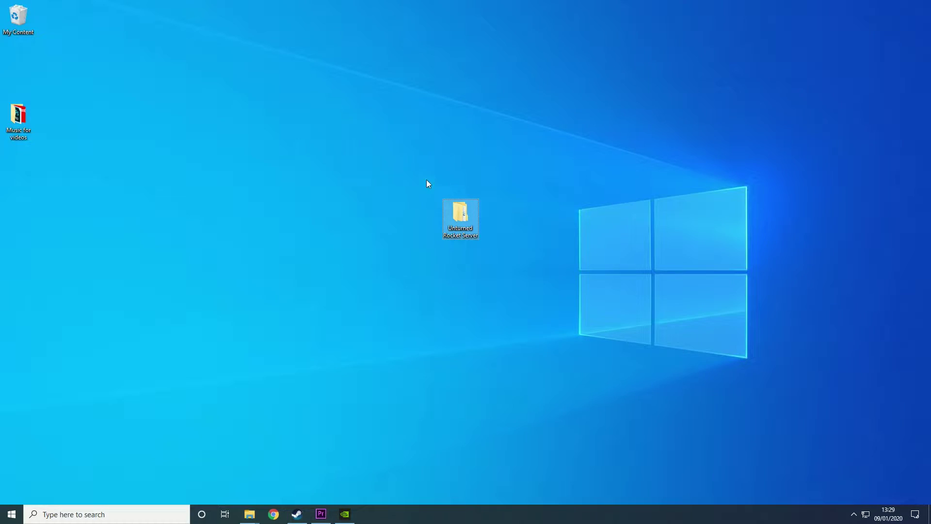
pyautogui.moveTo(419, 153); pyautogui.dragTo(512, 277)
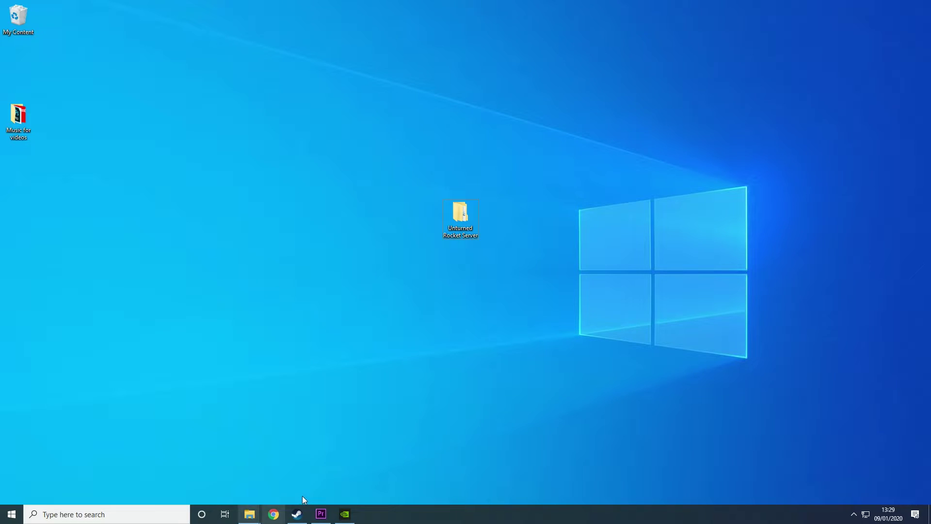
# - Open the Blacksmithing Mod page from Most Popular and copy its page URL
pyautogui.click(297, 514)
pyautogui.scroll(4, 374, 316)
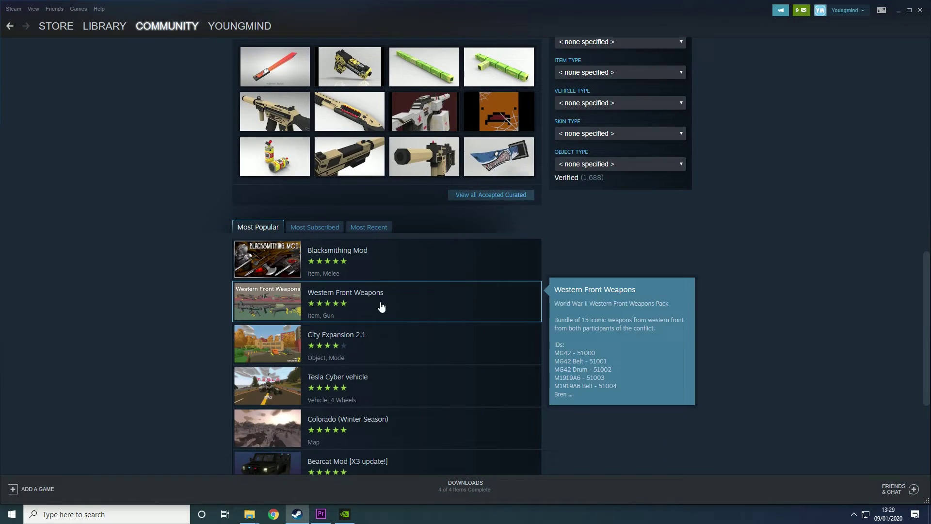
pyautogui.click(380, 254)
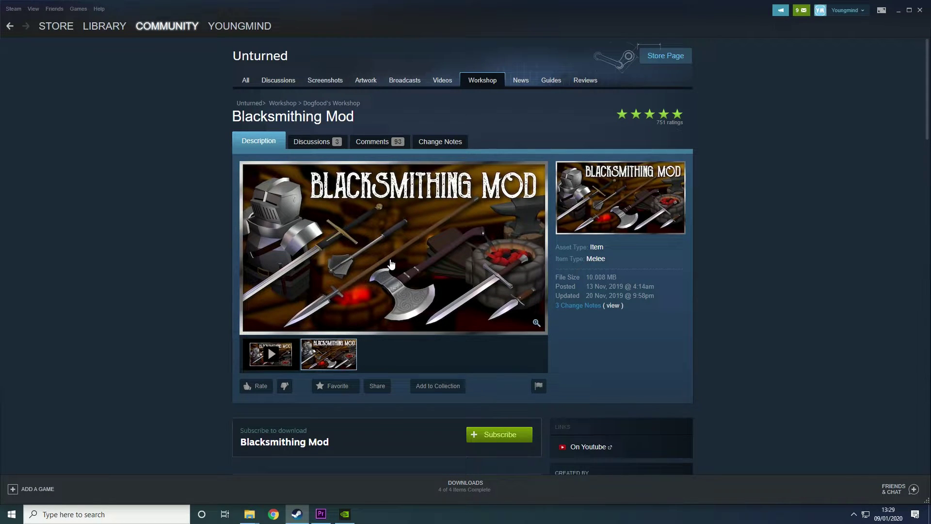
pyautogui.rightClick(391, 264)
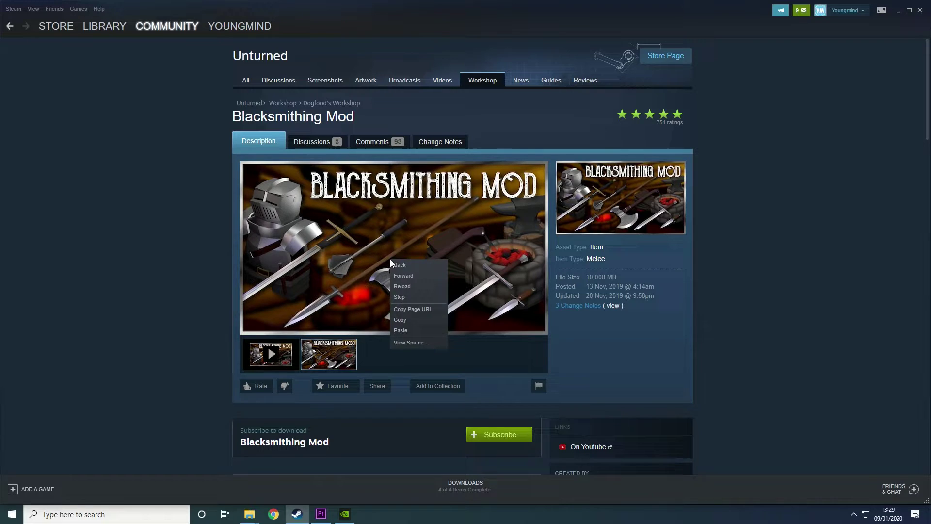
pyautogui.click(412, 309)
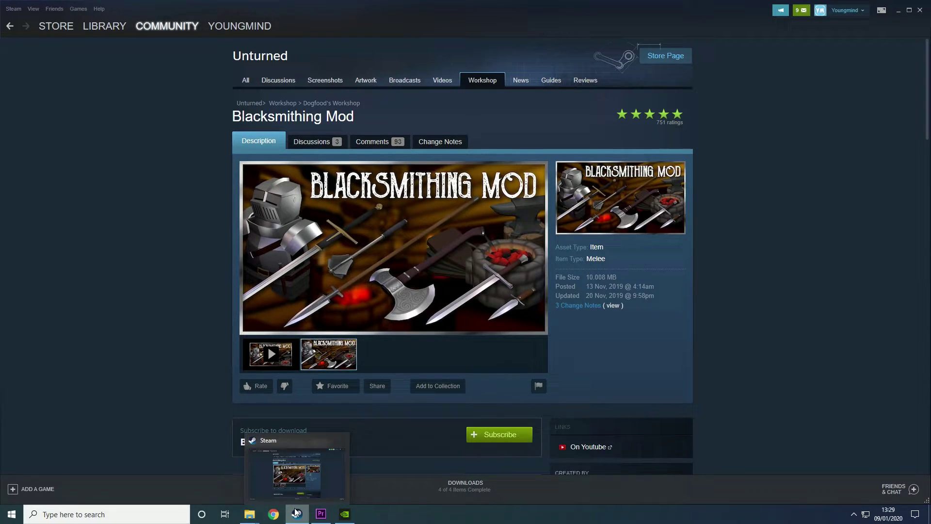
# - Navigate File Explorer to unturned > Servers > YoungmindServer
pyautogui.moveTo(250, 513)
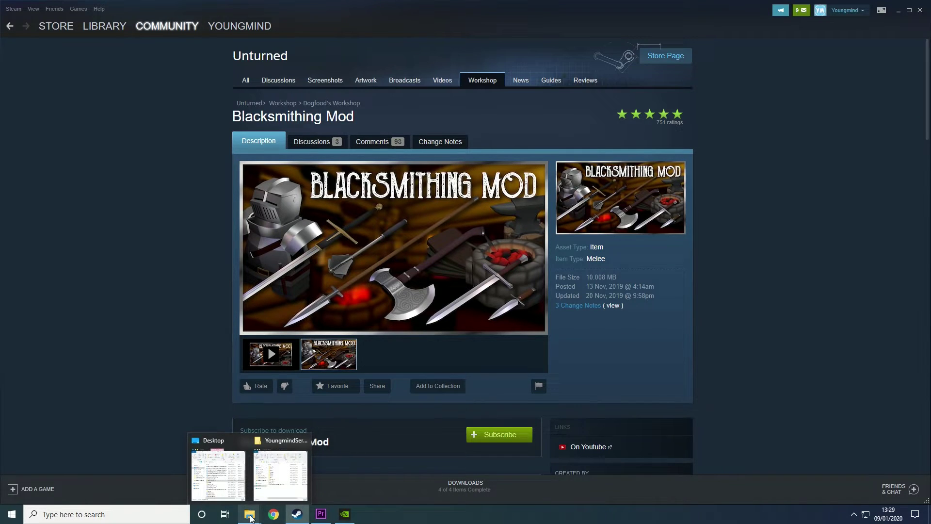
pyautogui.click(298, 468)
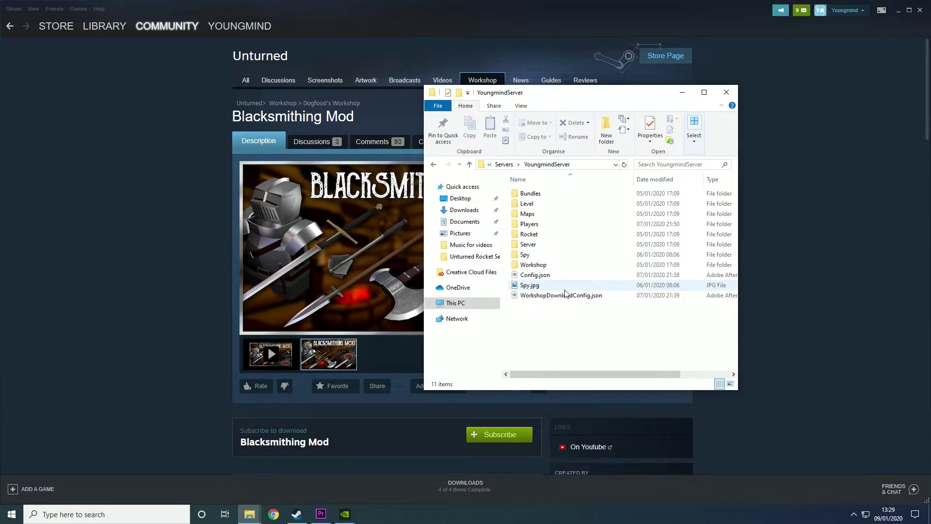
pyautogui.click(506, 165)
pyautogui.click(508, 165)
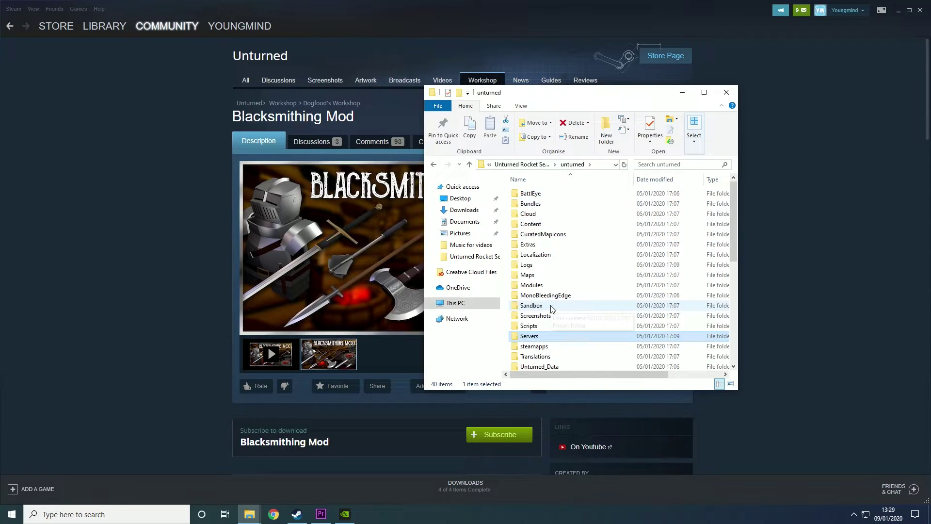
pyautogui.scroll(-6, 573, 303)
pyautogui.scroll(6, 575, 291)
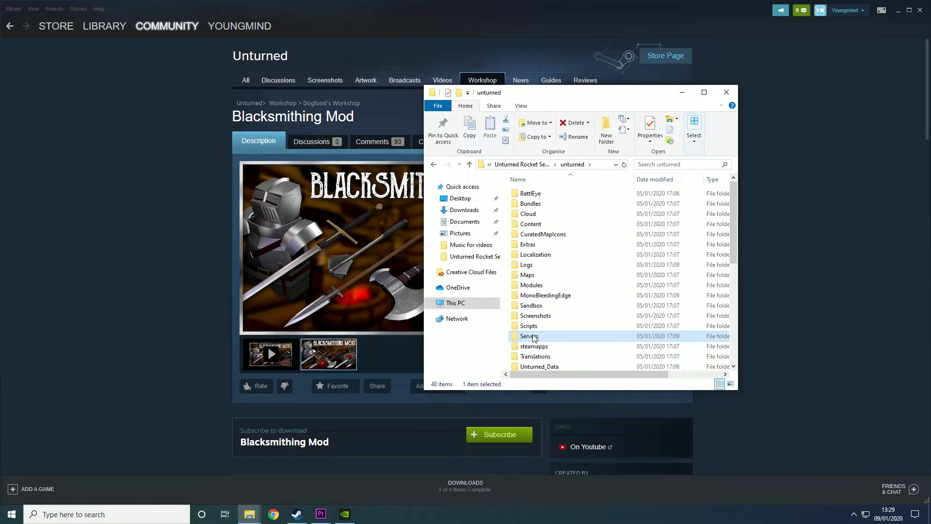
pyautogui.doubleClick(531, 337)
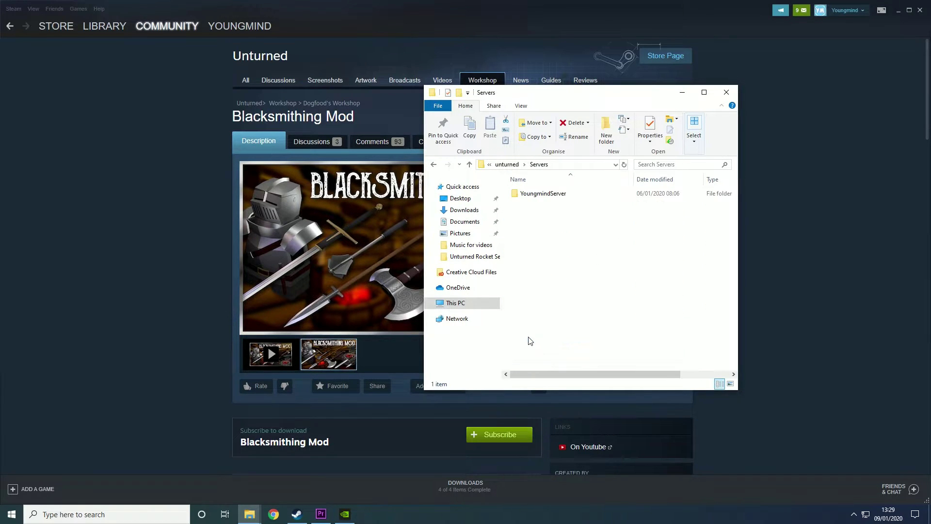
pyautogui.doubleClick(550, 194)
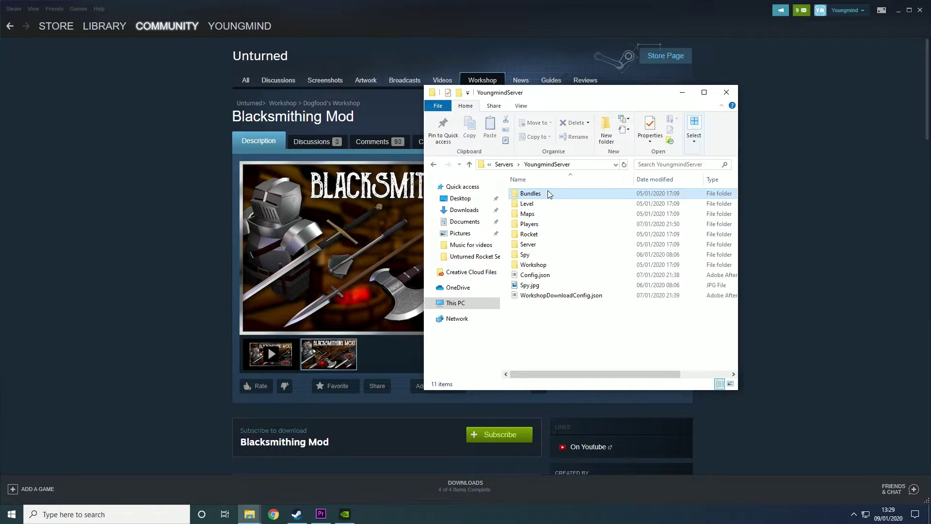
# - Open WorkshopDownloadConfig.json with Edit with Notepad++
pyautogui.doubleClick(547, 297)
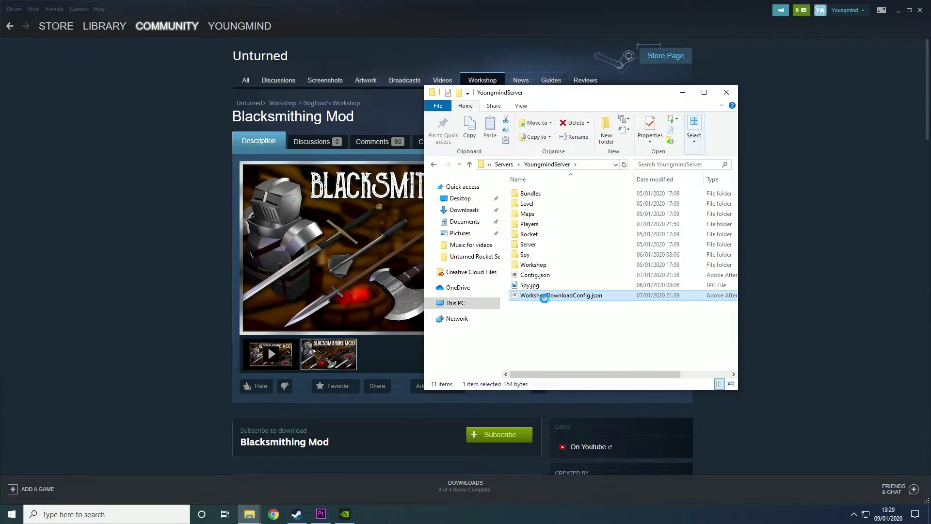
pyautogui.rightClick(545, 300)
pyautogui.click(589, 327)
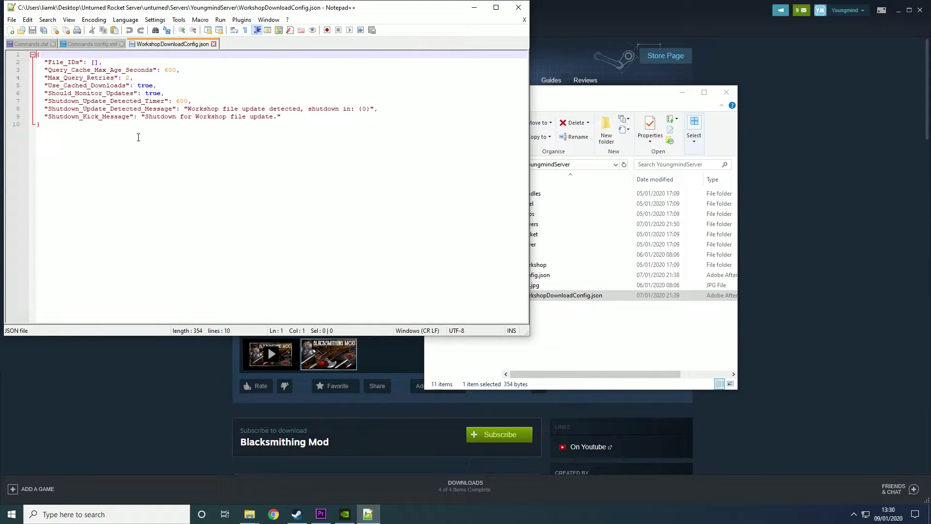
pyautogui.click(96, 62)
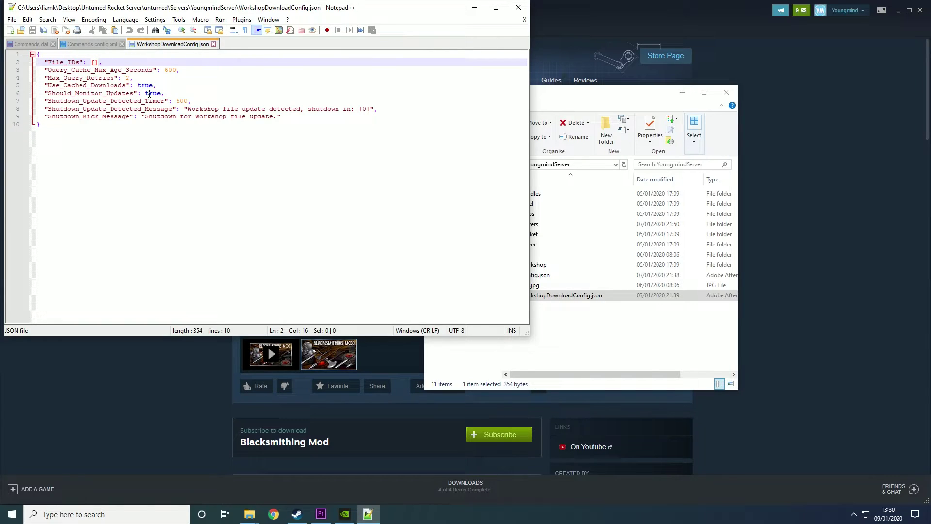
pyautogui.hotkey('ctrl', 'v')
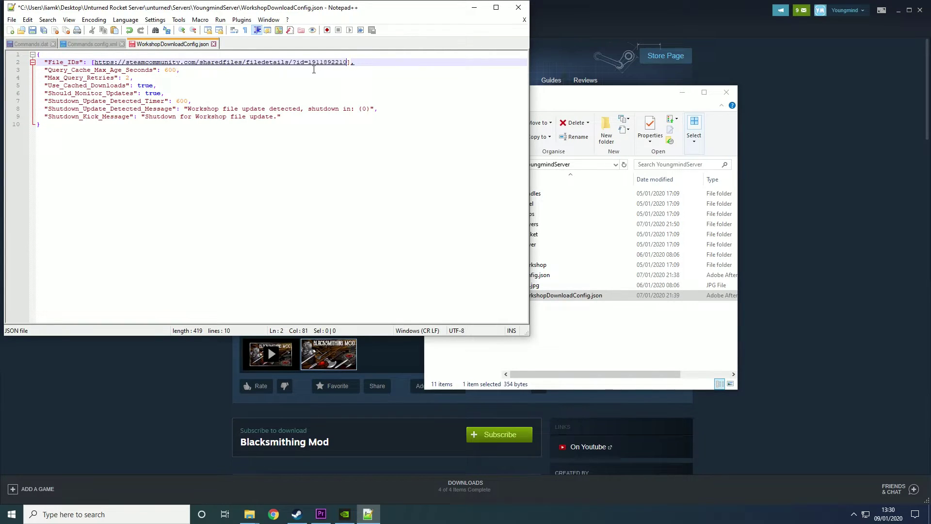
pyautogui.moveTo(308, 62); pyautogui.dragTo(96, 63)
pyautogui.press('BackSpace')
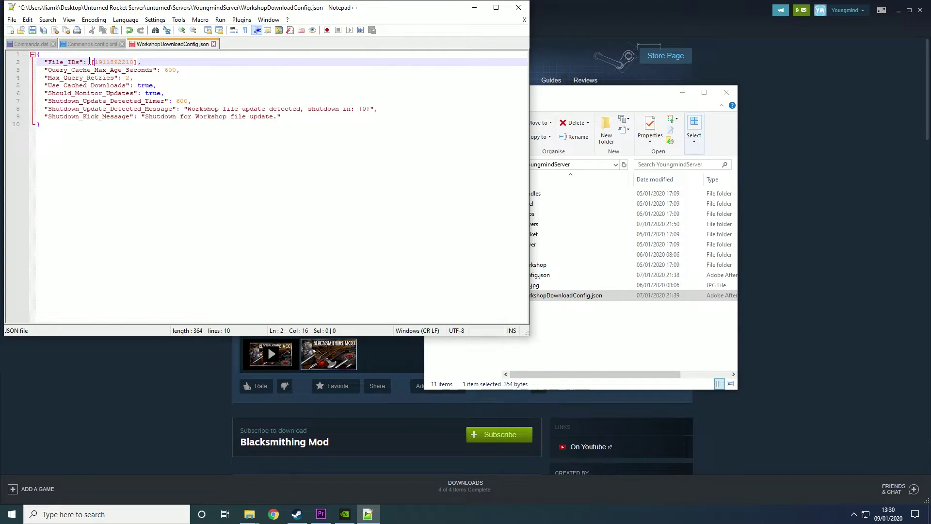
pyautogui.click(135, 63)
pyautogui.press('Return')
pyautogui.press('Return')
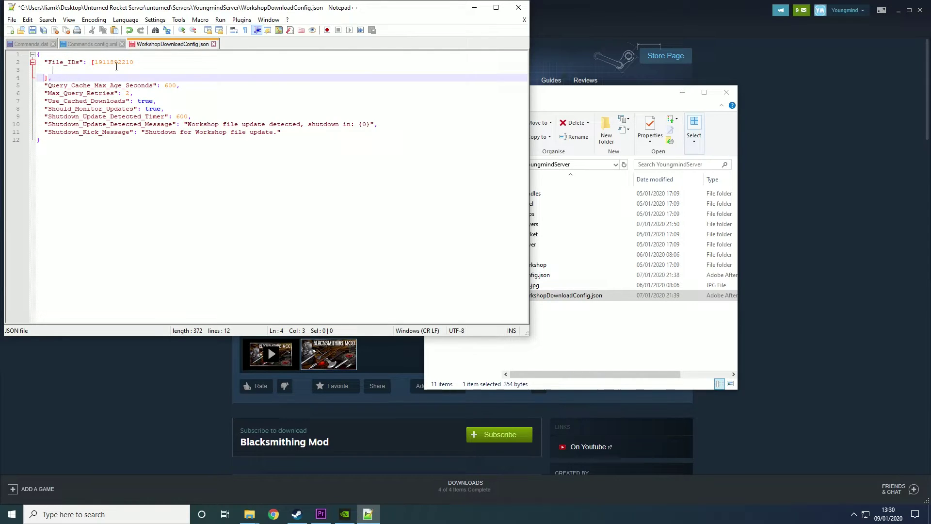
pyautogui.click(93, 63)
pyautogui.press('Return')
pyautogui.click(43, 84)
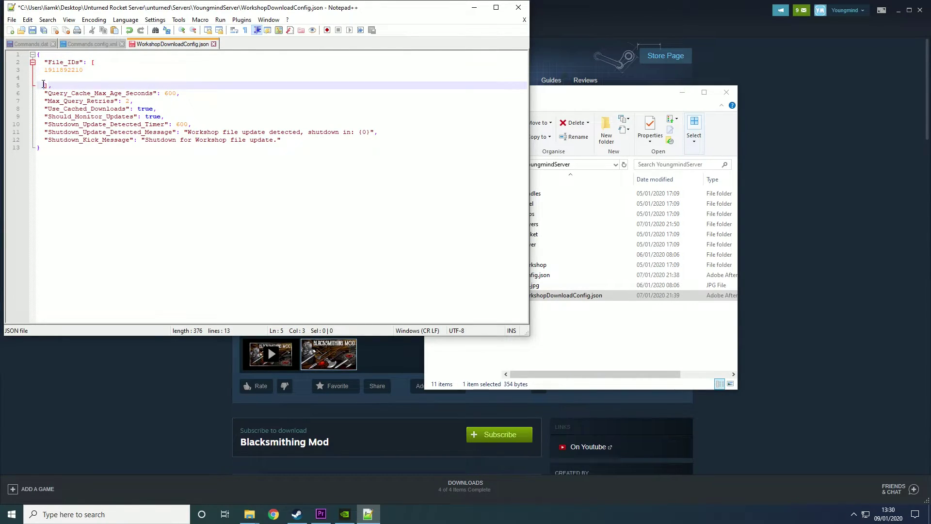
pyautogui.press('BackSpace')
pyautogui.press('BackSpace')
pyautogui.press('BackSpace')
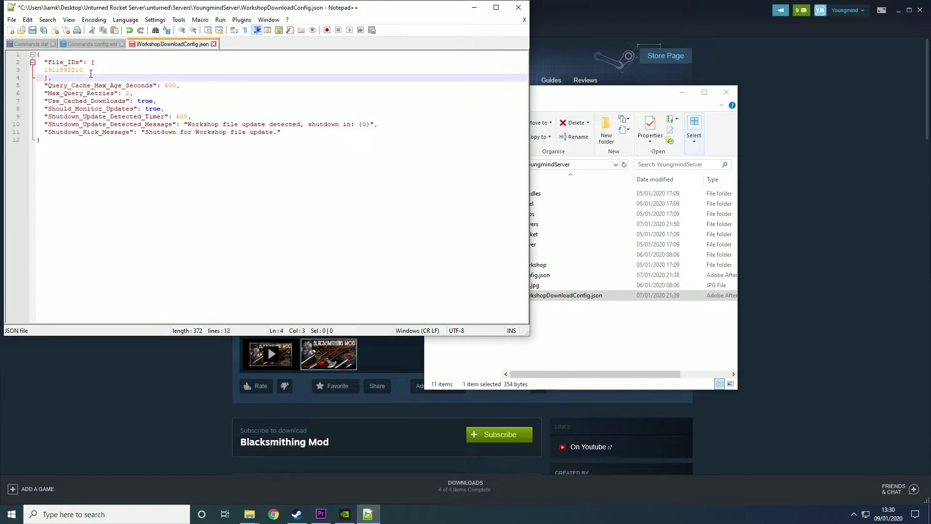
pyautogui.click(89, 70)
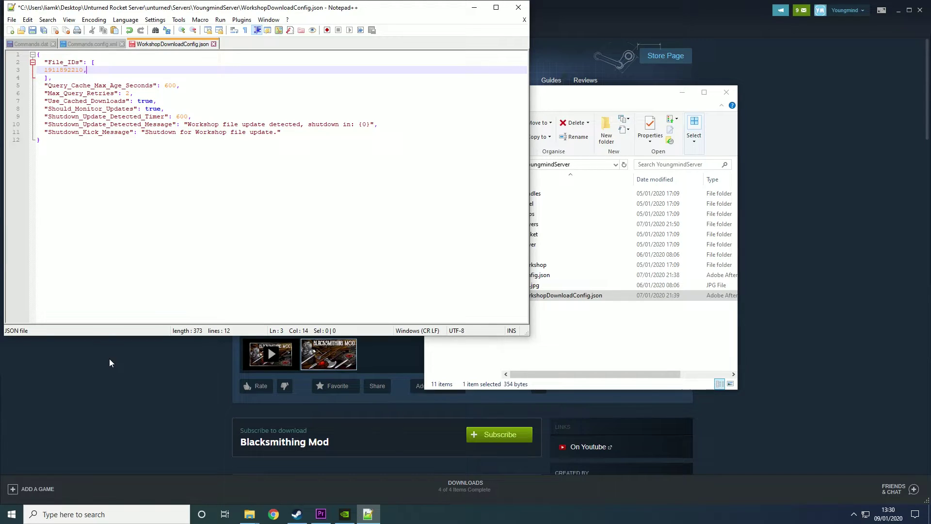
pyautogui.click(132, 406)
# - Go back to Most Popular, open Western Front Weapons and copy its page URL
pyautogui.scroll(-7, 420, 211)
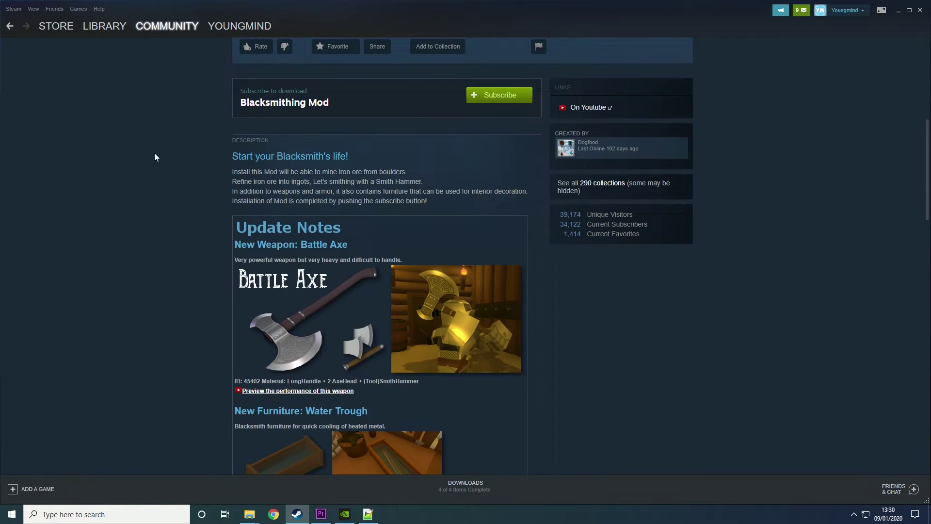
pyautogui.click(10, 26)
pyautogui.scroll(-5, 341, 300)
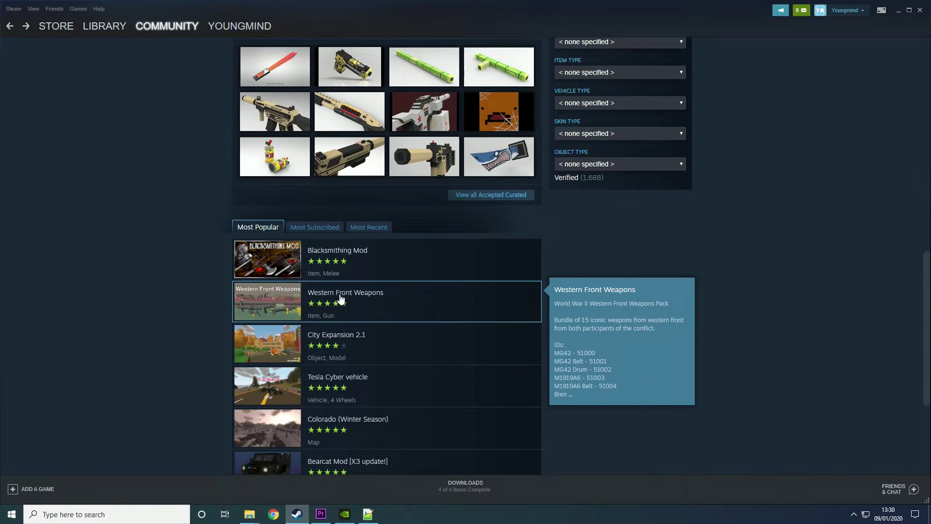
pyautogui.click(317, 317)
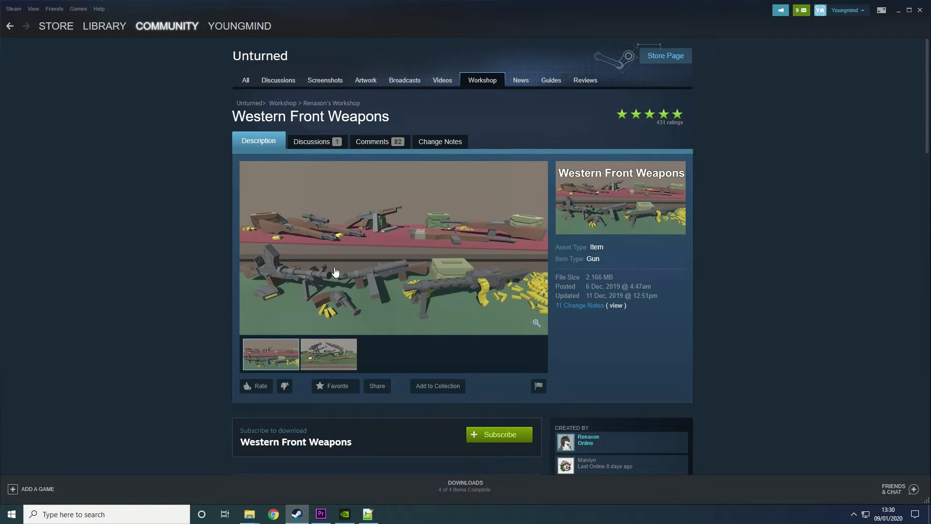
pyautogui.rightClick(361, 271)
pyautogui.click(383, 318)
pyautogui.click(377, 517)
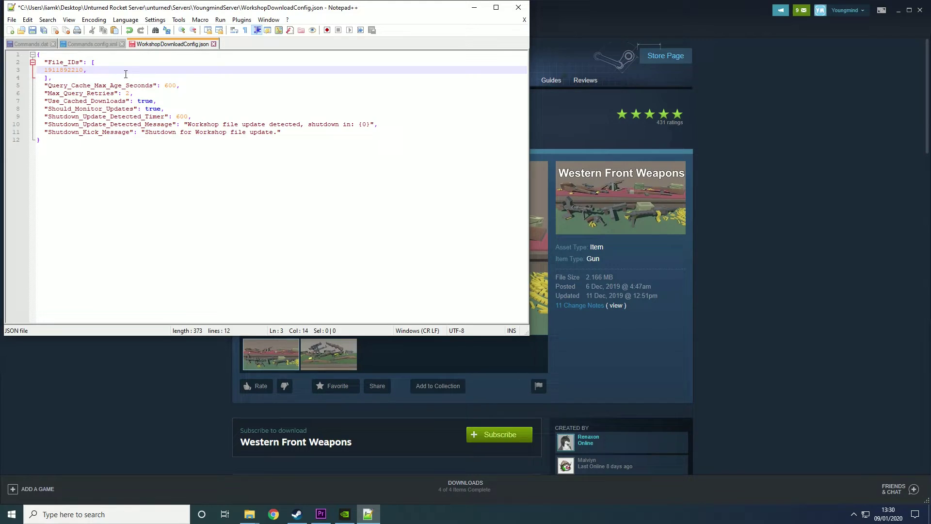
pyautogui.hotkey('ctrl', 'v')
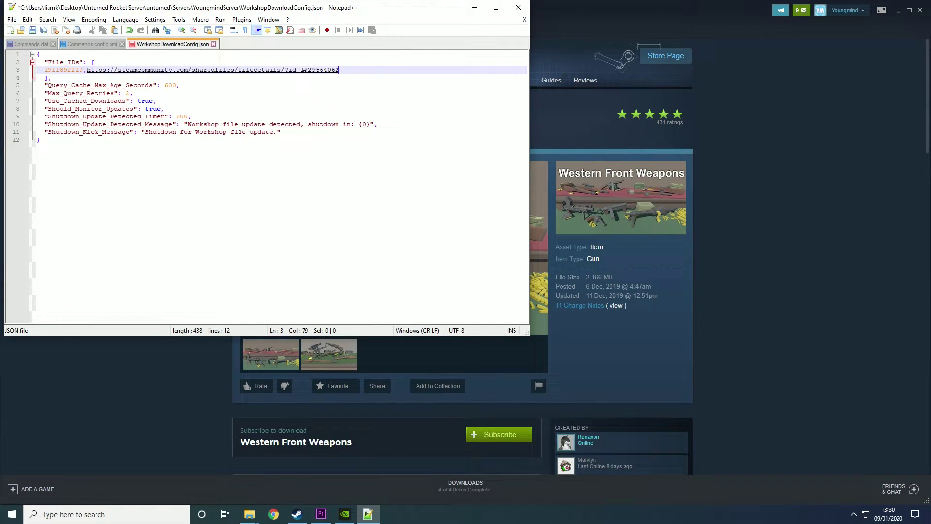
pyautogui.moveTo(301, 71); pyautogui.dragTo(87, 72)
pyautogui.press('BackSpace')
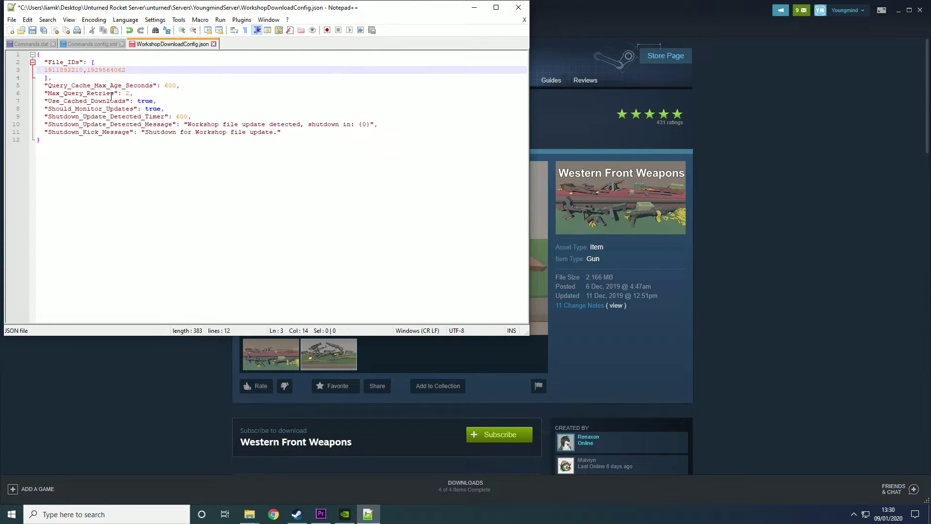
pyautogui.click(32, 30)
# - Launch the Unturned Server shortcut from the unturned folder, maximize its console, then switch to Steam
pyautogui.moveTo(249, 514)
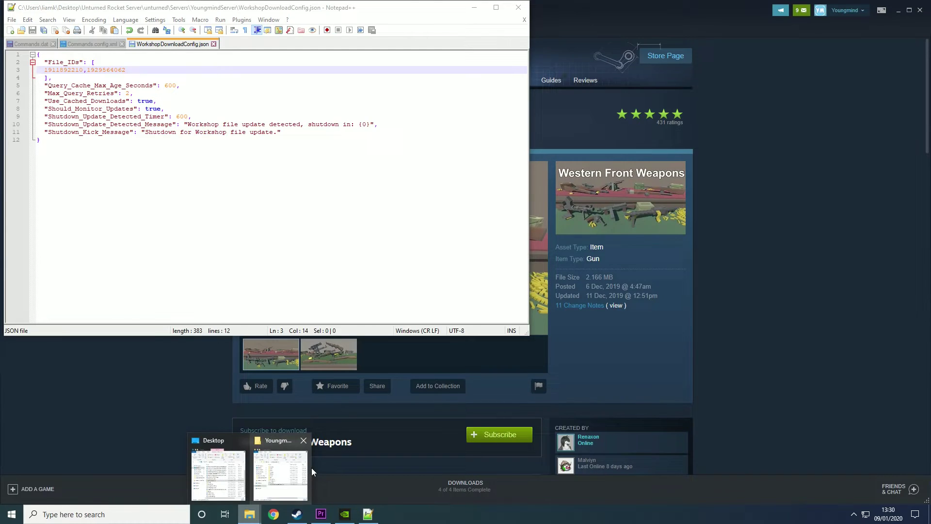
pyautogui.click(282, 468)
pyautogui.click(504, 164)
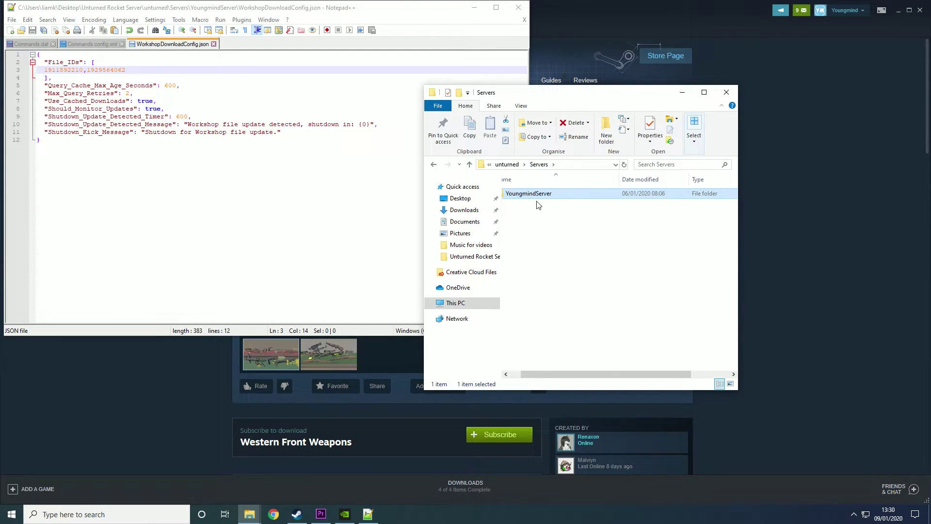
pyautogui.click(507, 164)
pyautogui.scroll(-2, 558, 263)
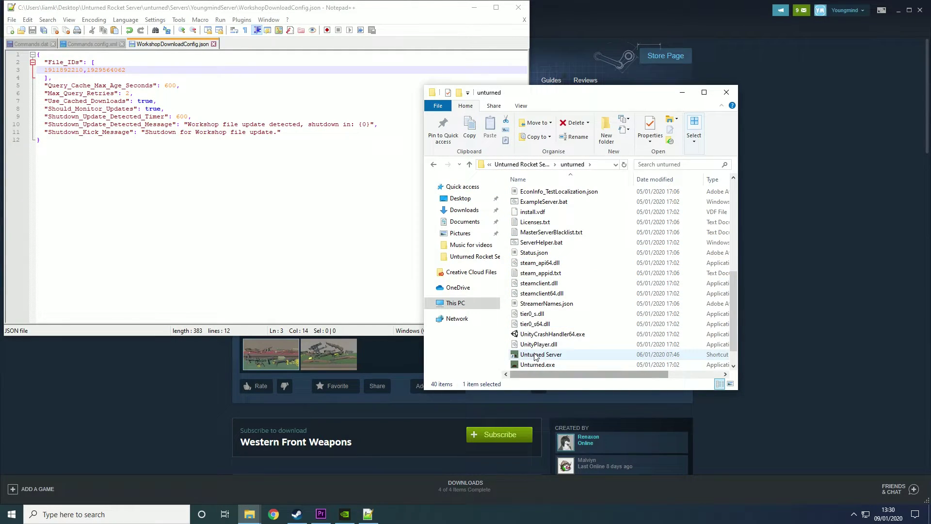
pyautogui.doubleClick(541, 355)
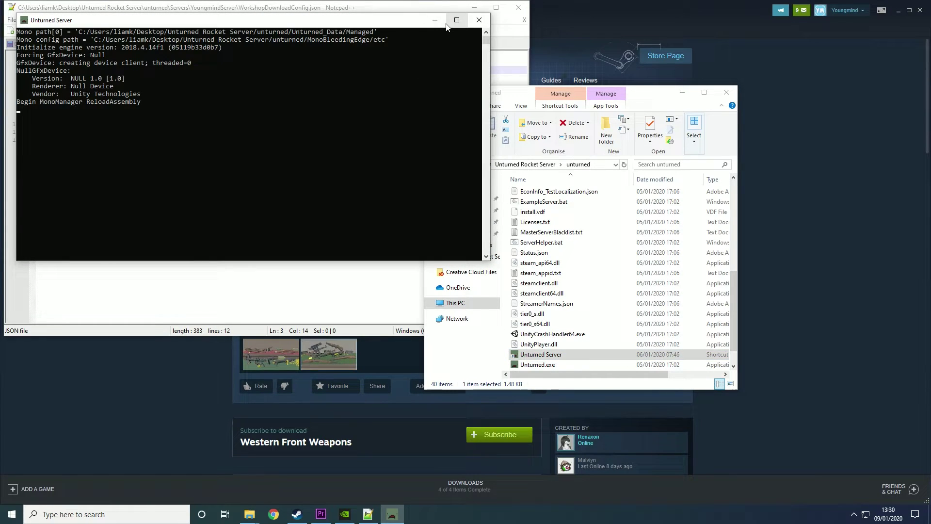
pyautogui.click(452, 24)
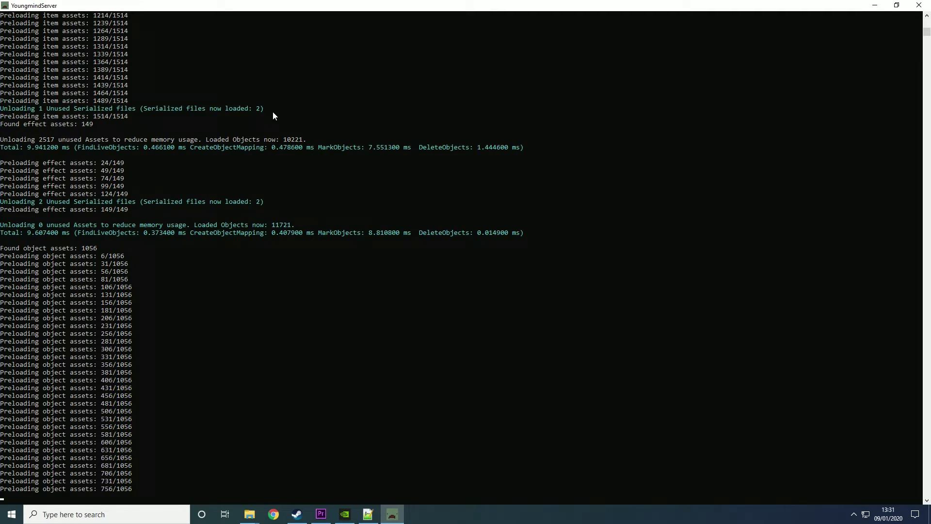
pyautogui.click(298, 514)
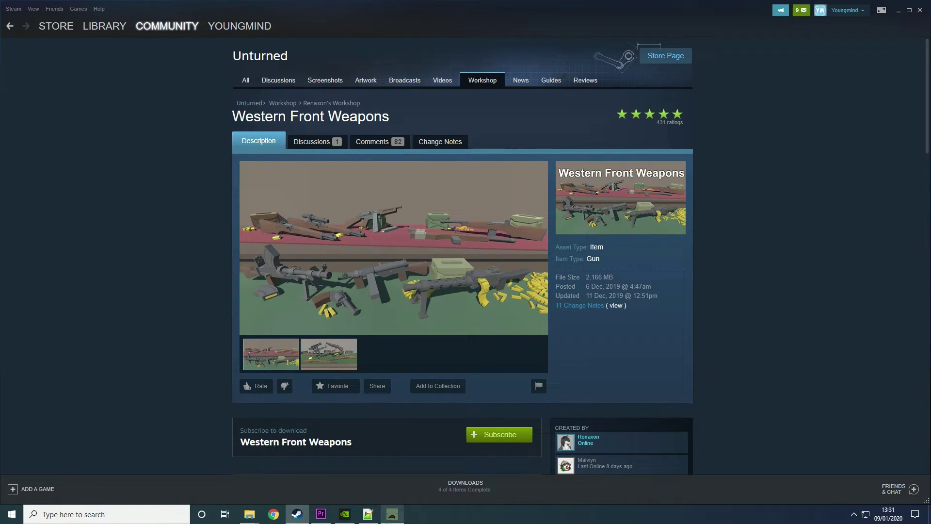
# - Check the config in Notepad++, then bring the YoungmindServer console back to the front
pyautogui.moveTo(373, 514)
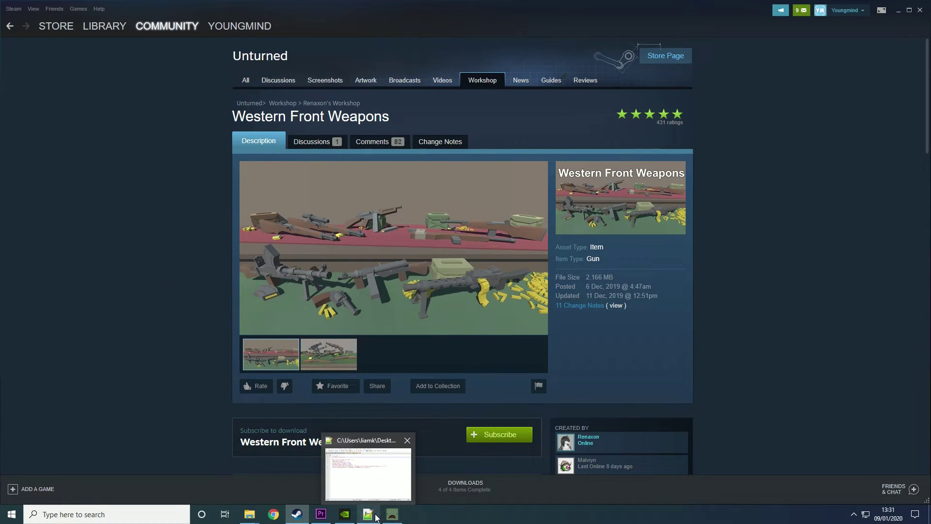
pyautogui.click(376, 517)
pyautogui.click(231, 415)
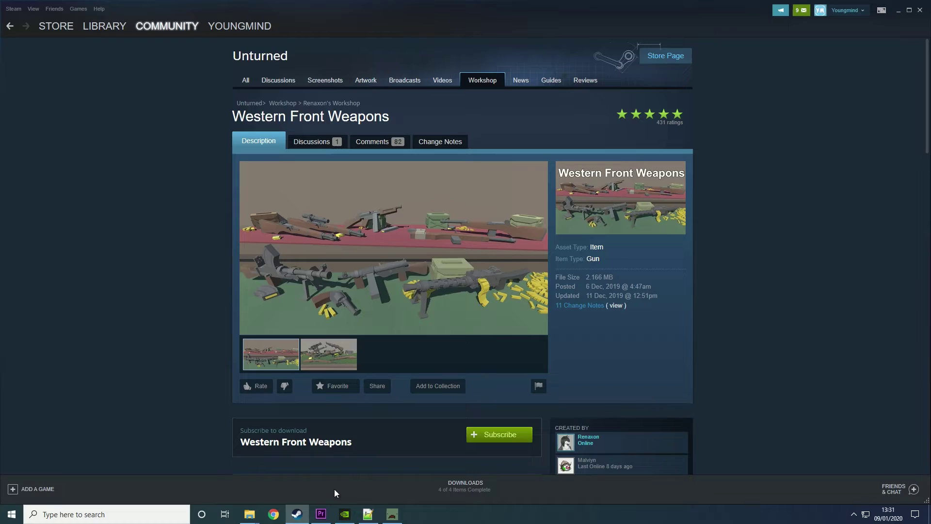
pyautogui.click(392, 515)
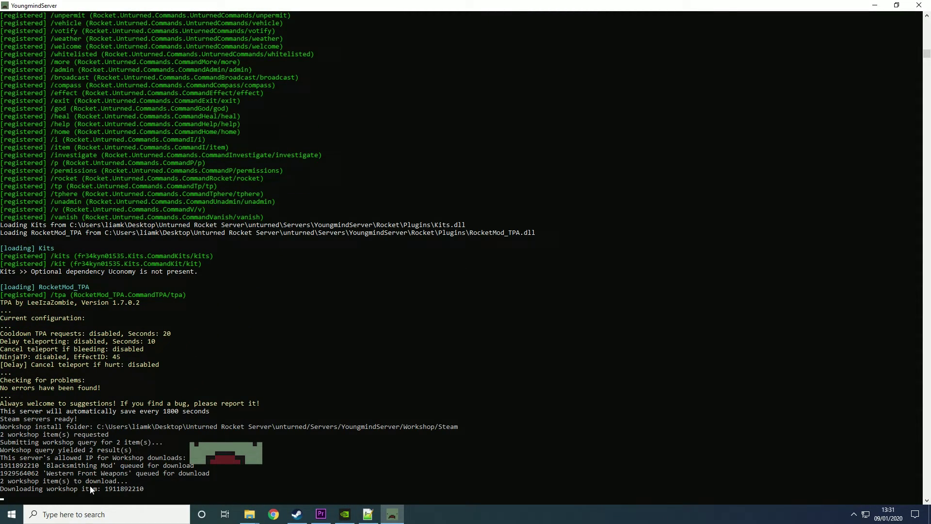
pyautogui.moveTo(105, 488); pyautogui.dragTo(145, 490)
pyautogui.click(147, 490)
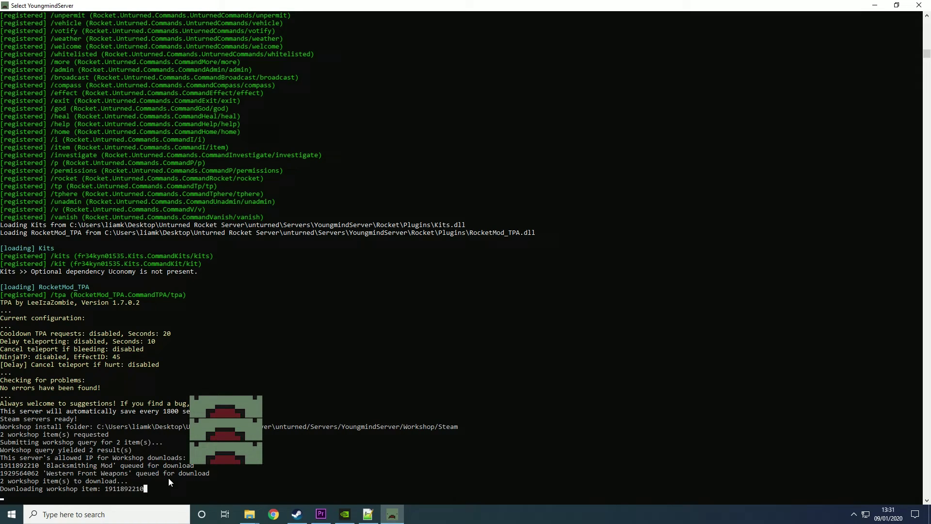
pyautogui.scroll(-2, 168, 477)
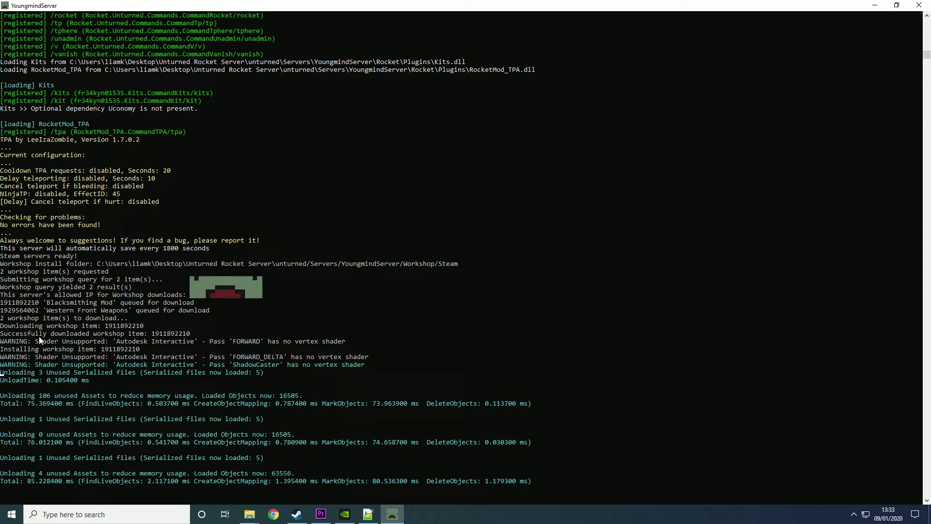
pyautogui.moveTo(1, 334); pyautogui.dragTo(208, 335)
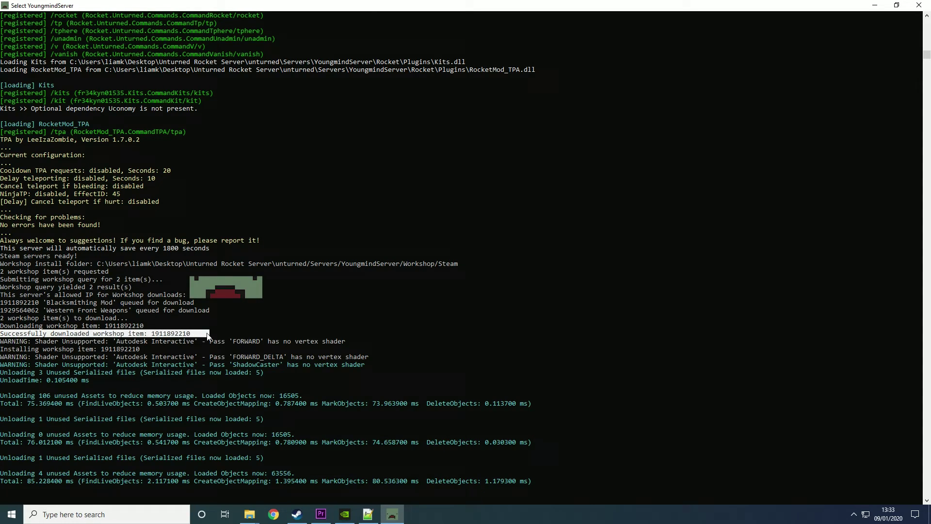
pyautogui.click(208, 336)
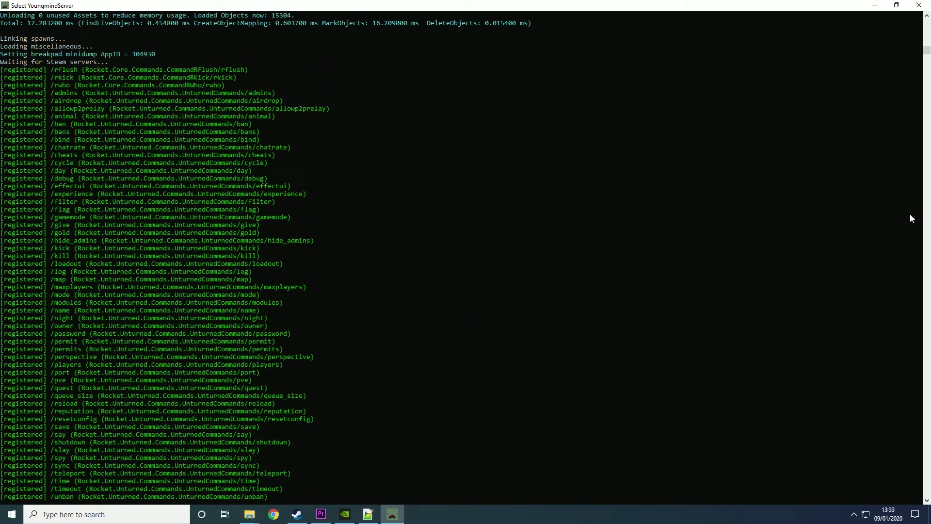
pyautogui.scroll(13, 533, 232)
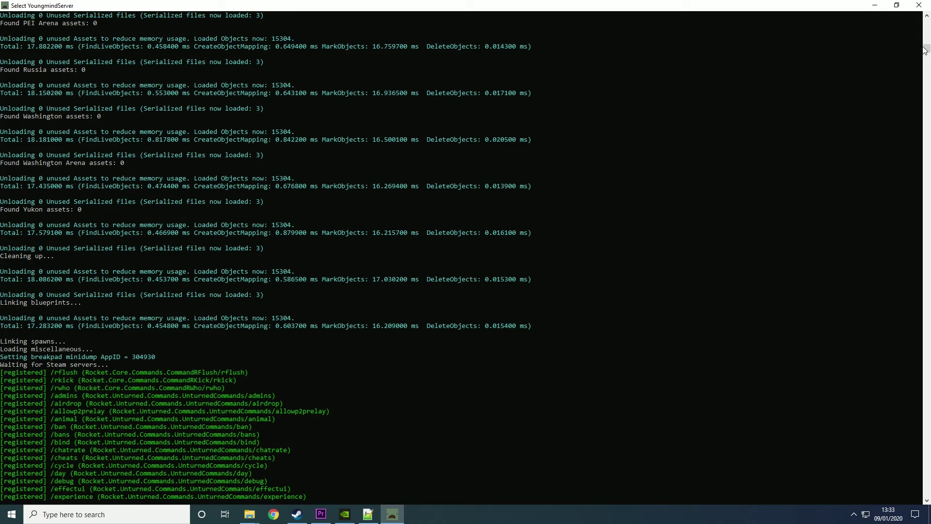
pyautogui.moveTo(925, 51)
pyautogui.mouseDown()
pyautogui.moveTo(923, 92)
pyautogui.moveTo(917, 45)
pyautogui.moveTo(922, 51)
pyautogui.mouseUp()
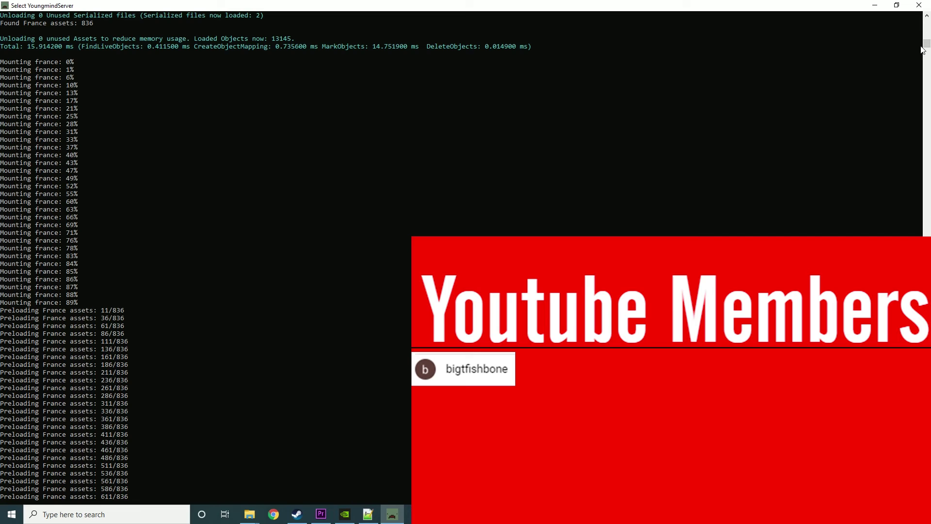